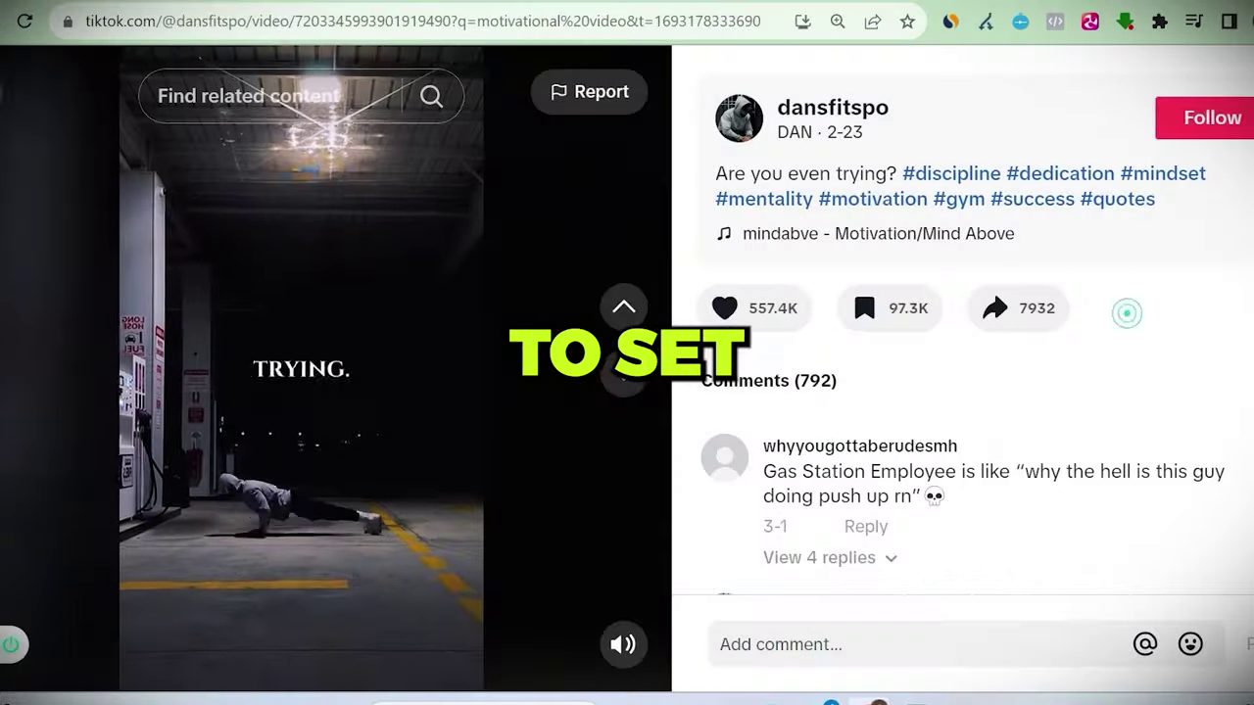
- Copy the TikTok motivational video's link from its share menu
{"action": "scroll", "coordinate": [979, 342], "scroll_direction": "down", "scroll_amount": 2}
{"action": "mouse_move", "coordinate": [1004, 128]}
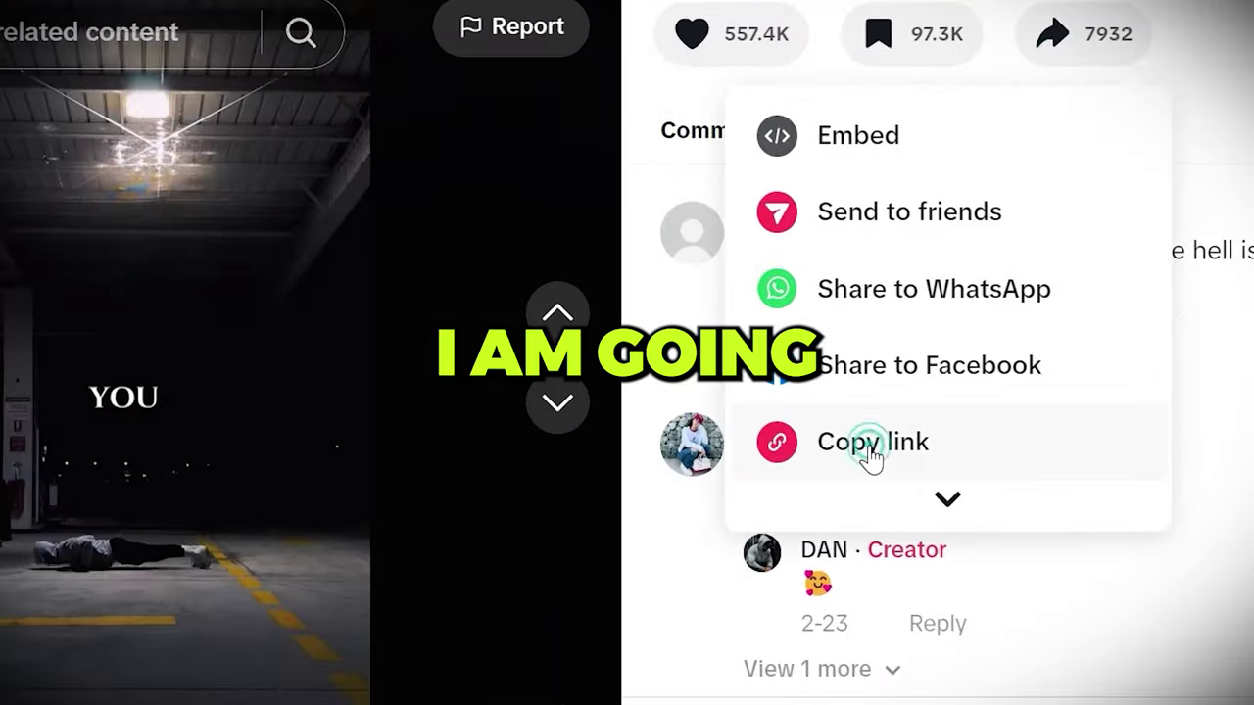
{"action": "left_click", "coordinate": [857, 406]}
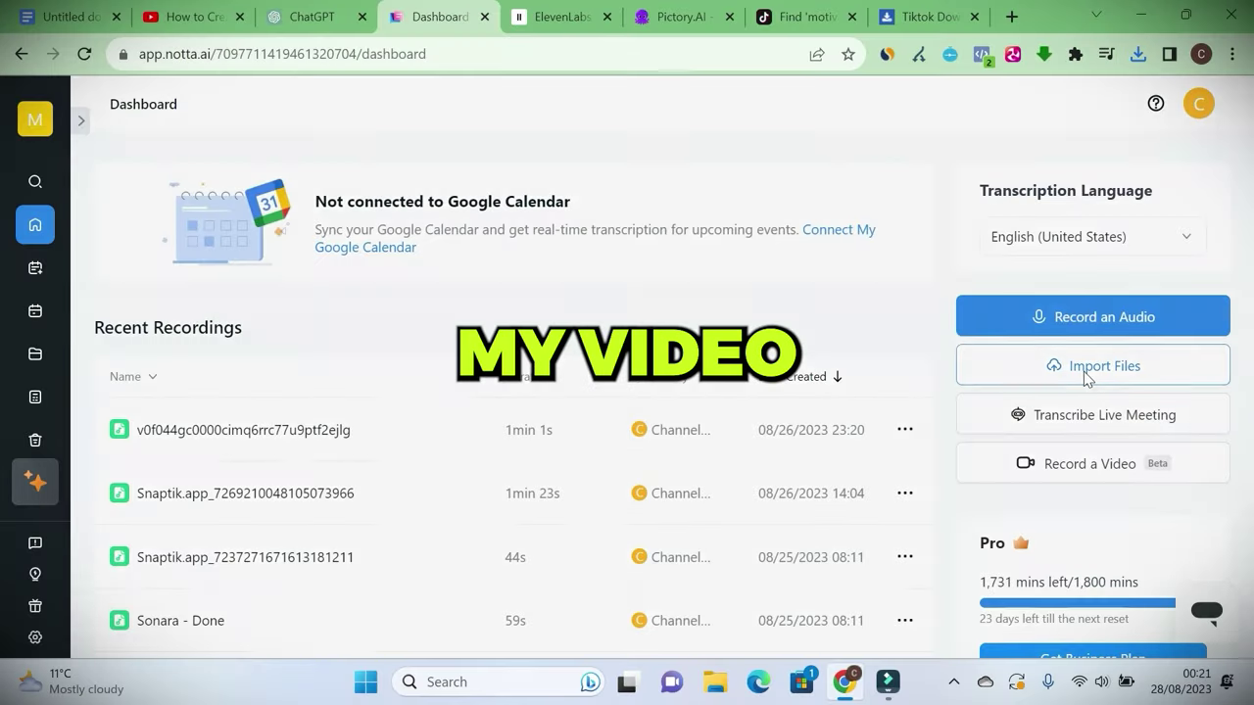
- Import the downloaded video into Notta and view its transcribed quote
{"action": "left_click", "coordinate": [1088, 380]}
{"action": "left_click", "coordinate": [612, 406]}
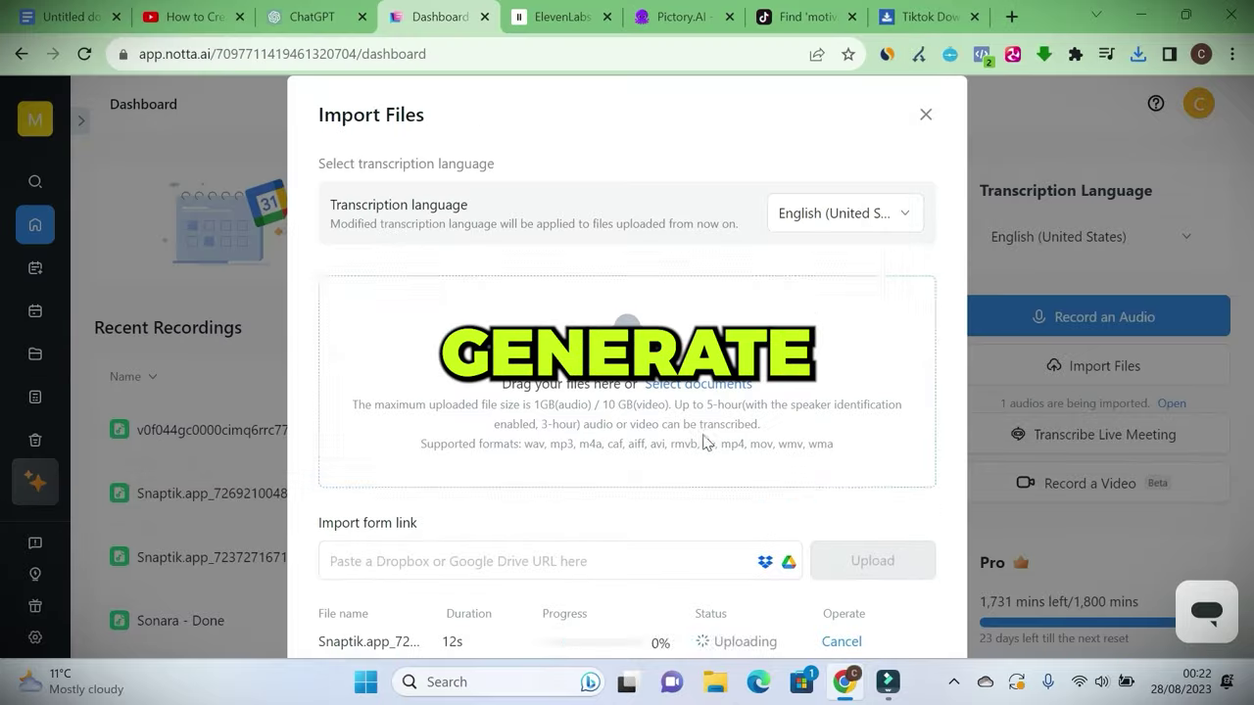
{"action": "left_click", "coordinate": [926, 127]}
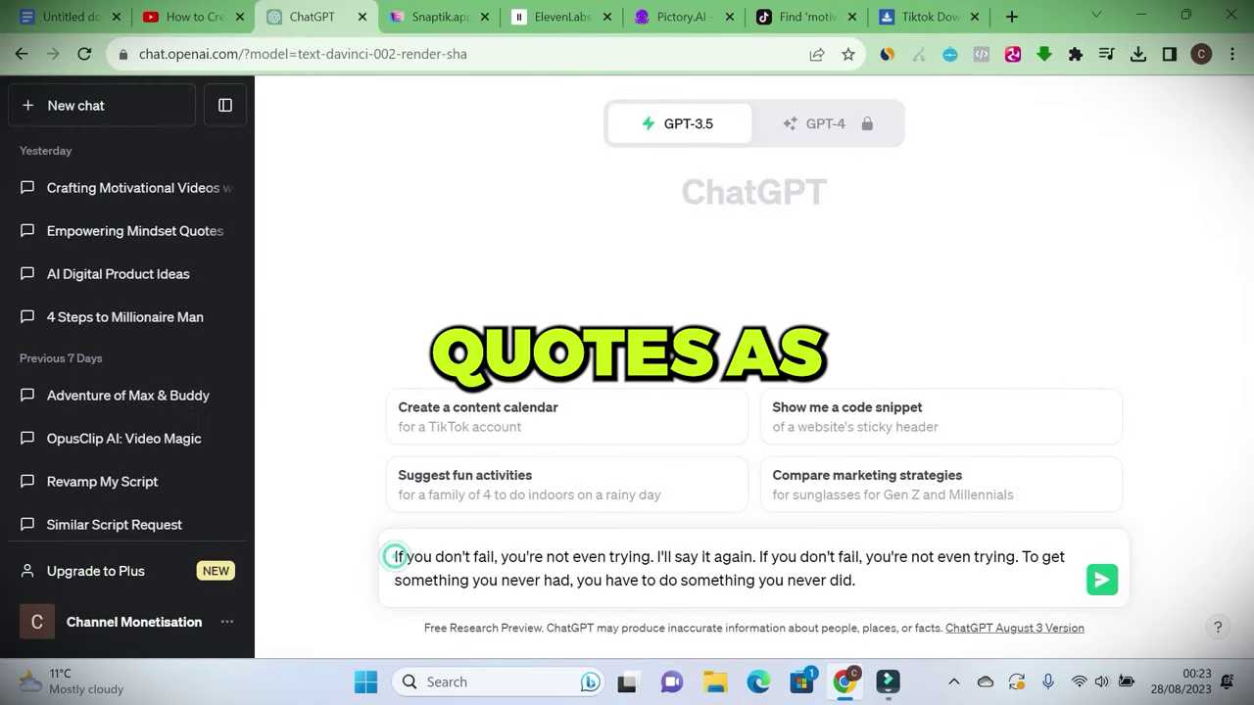
- Paste the prompt asking for 10 similar 100-word quotes in fifth-grade English above the transcript
{"action": "key", "text": "ctrl+v"}
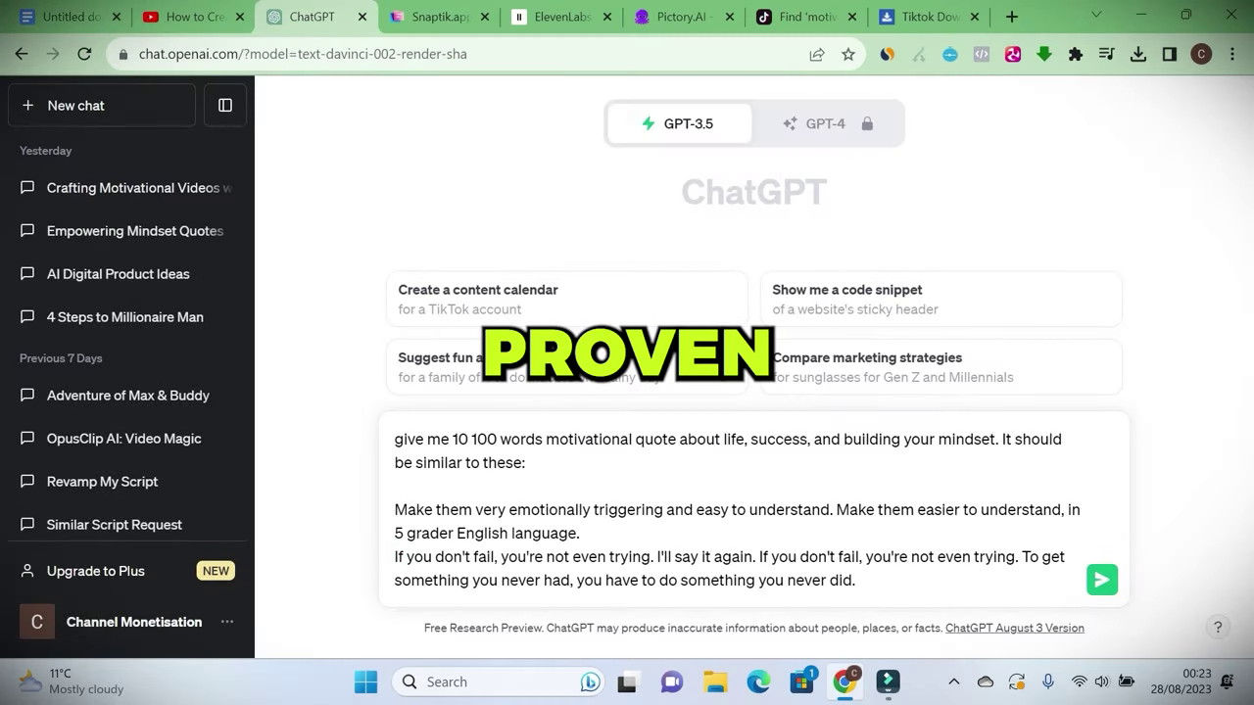
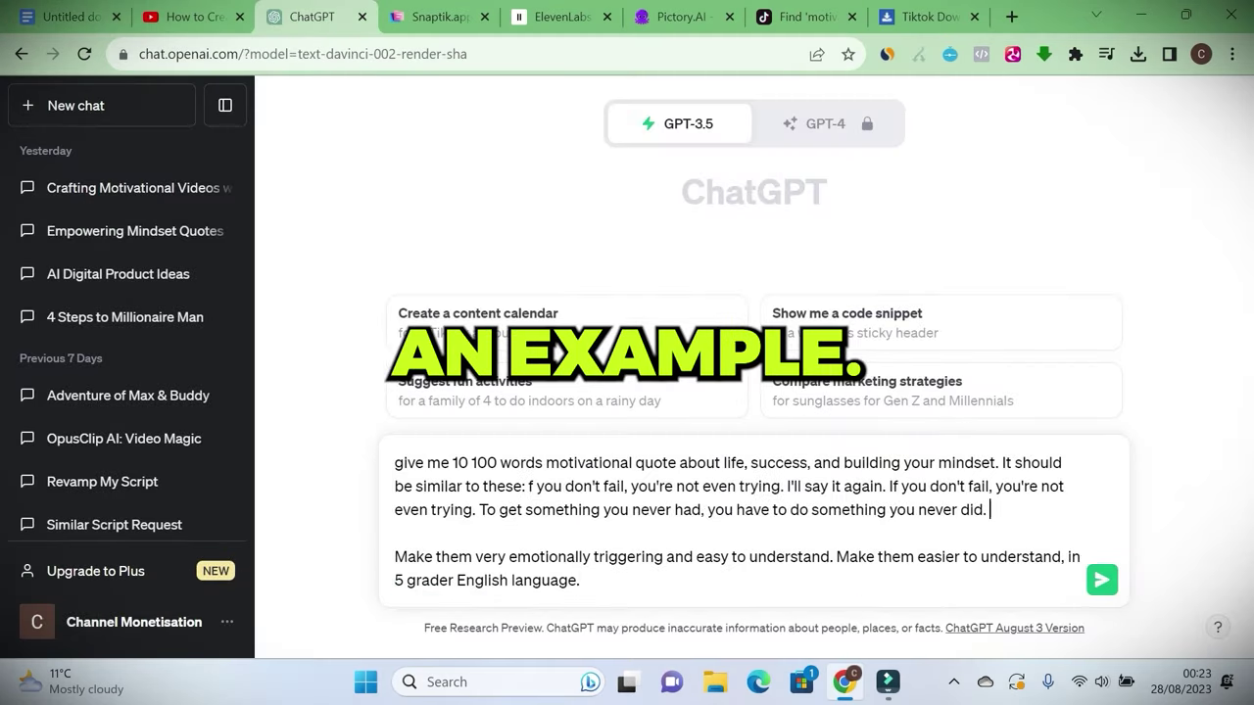
- Send the motivational quotes prompt, then ask ChatGPT 'Can you make it abit long'
{"action": "key", "text": "BackSpace"}
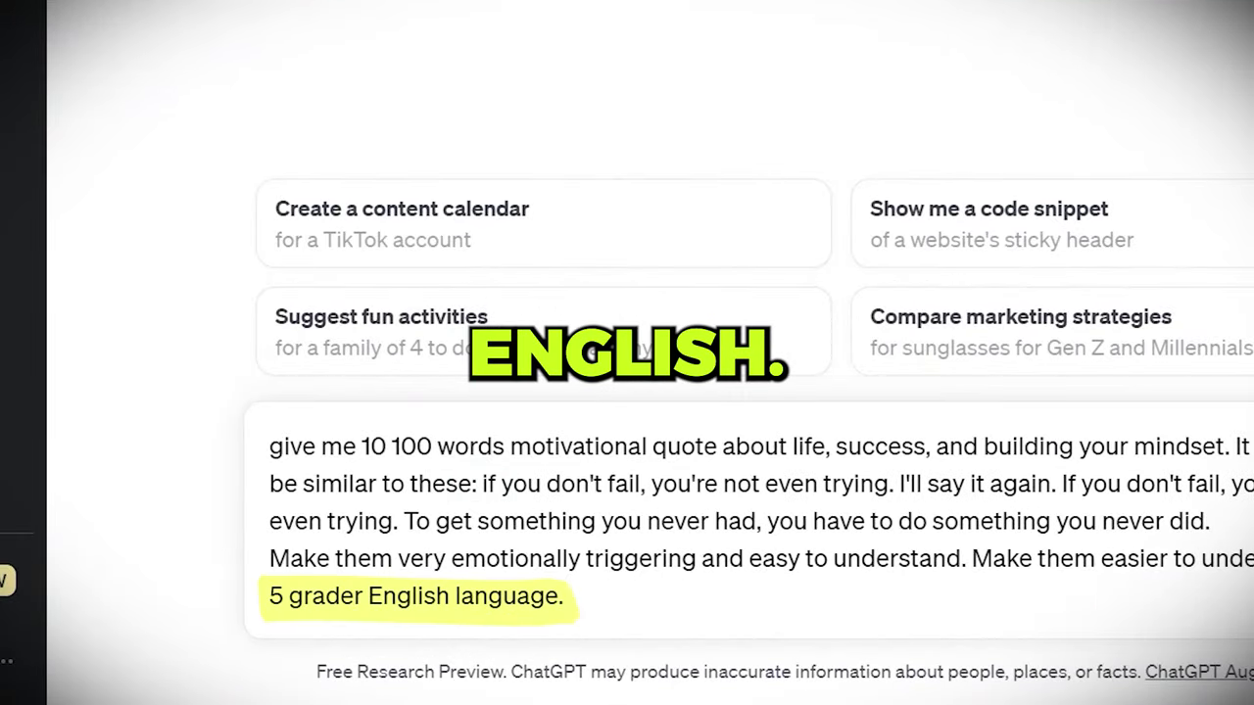
{"action": "key", "text": "Return"}
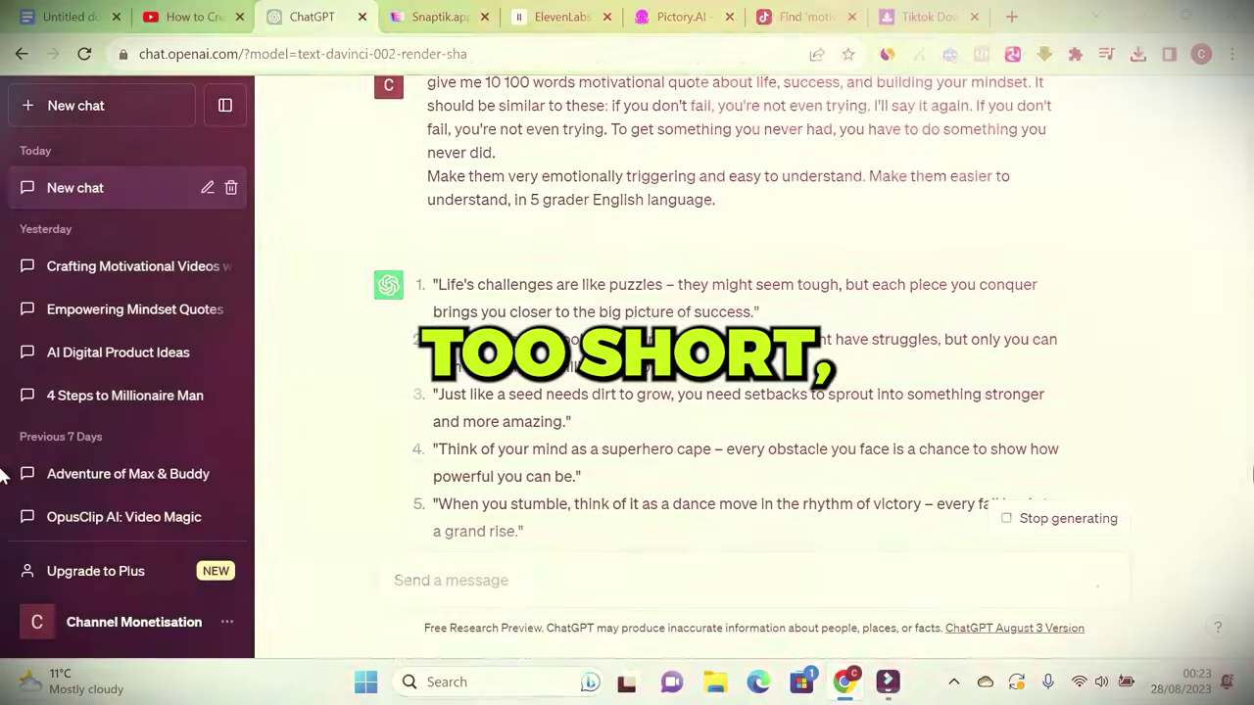
{"action": "type", "text": "Can you make it a"}
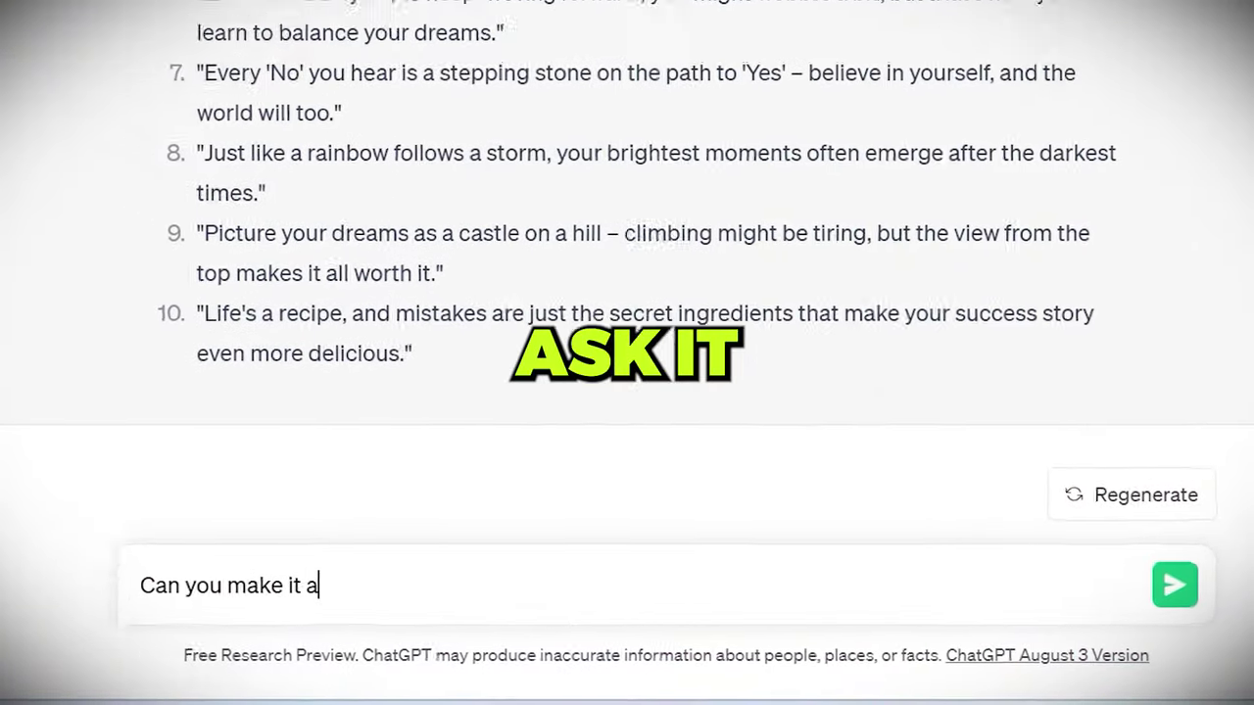
{"action": "type", "text": "bit longer"}
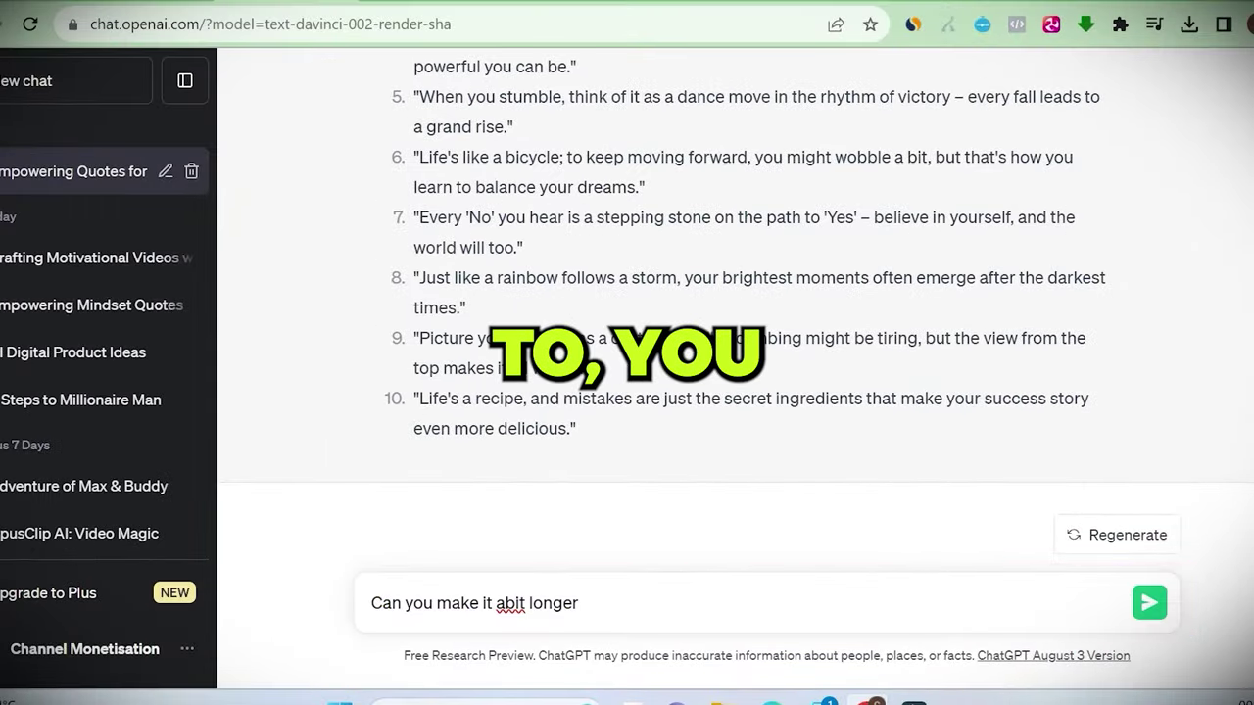
{"action": "key", "text": "Return"}
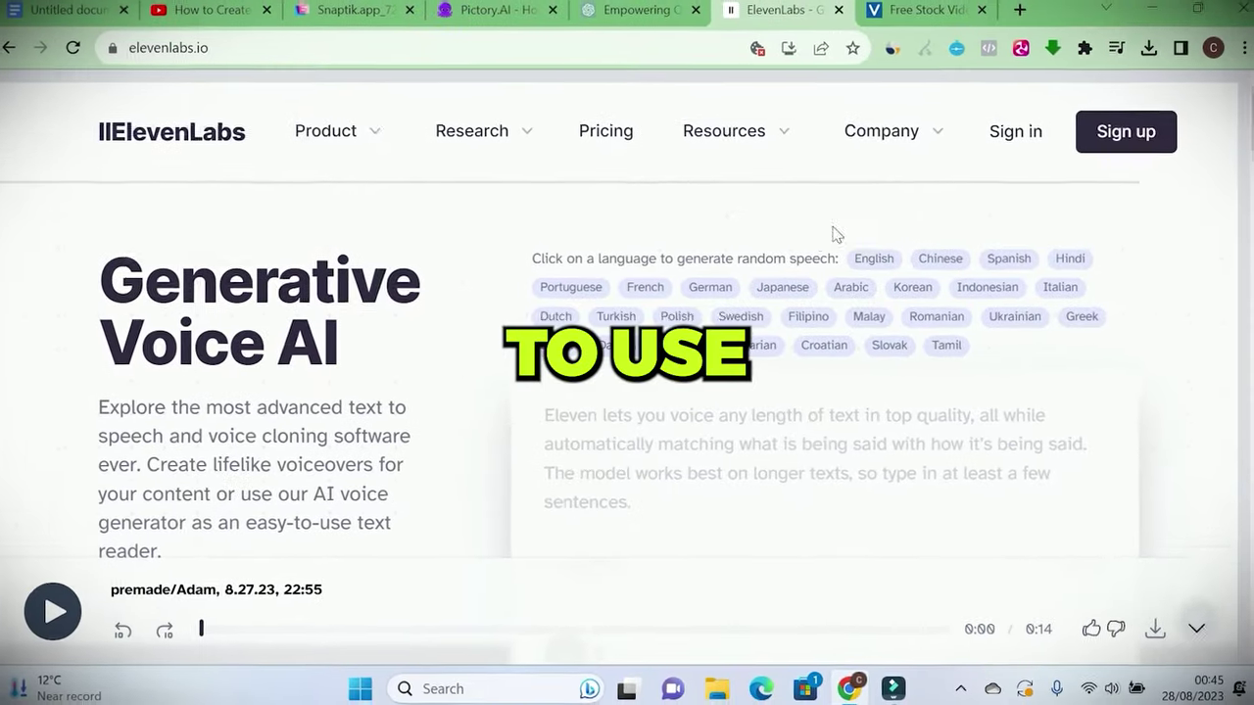
- Go to ElevenLabs sign-up and choose signing in with a Google account
{"action": "left_click", "coordinate": [1117, 147]}
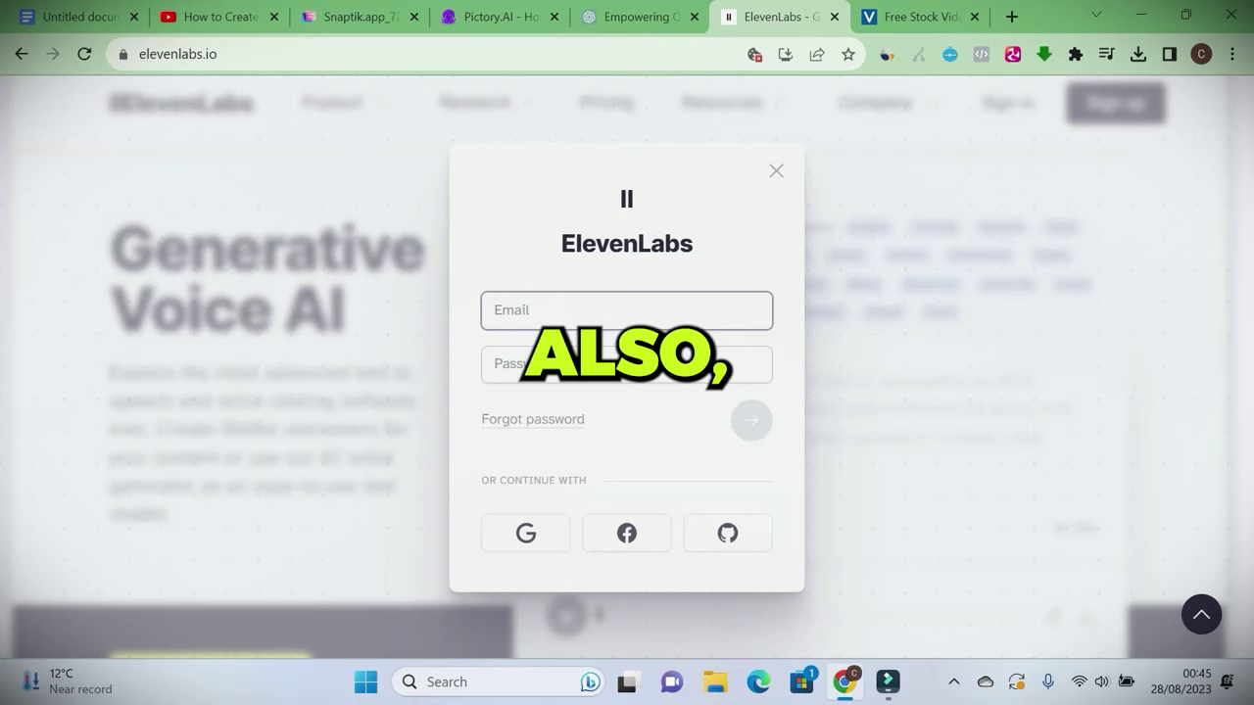
{"action": "left_click", "coordinate": [523, 532]}
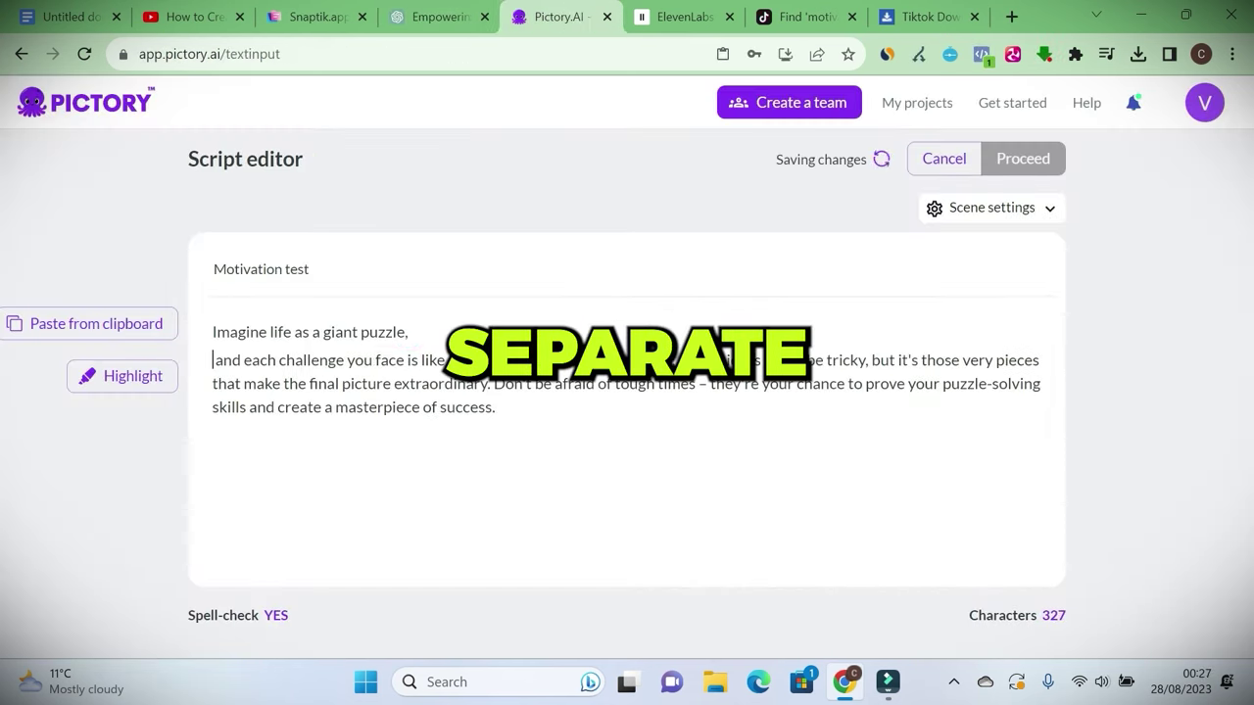
- Split the script into short lines, putting 'Sure, some pieces' on its own line, and proceed
{"action": "key", "text": "Return"}
{"action": "left_click", "coordinate": [433, 417]}
{"action": "key", "text": "Return"}
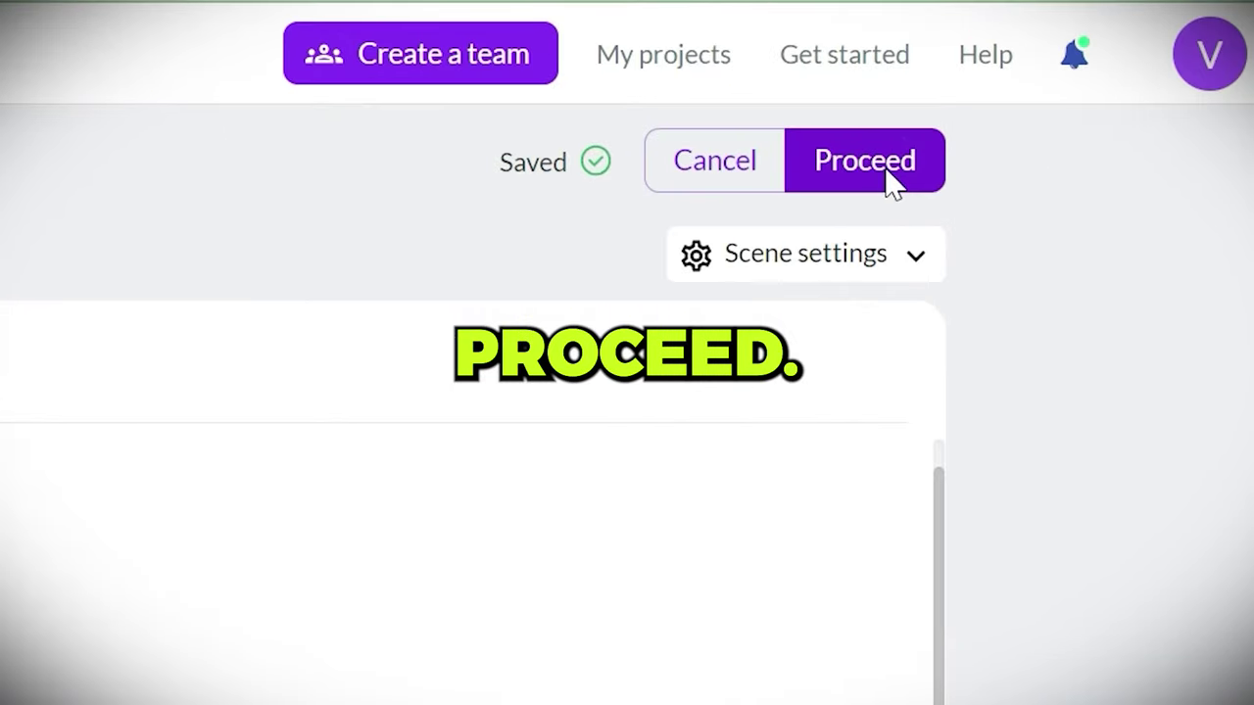
{"action": "left_click", "coordinate": [1034, 165]}
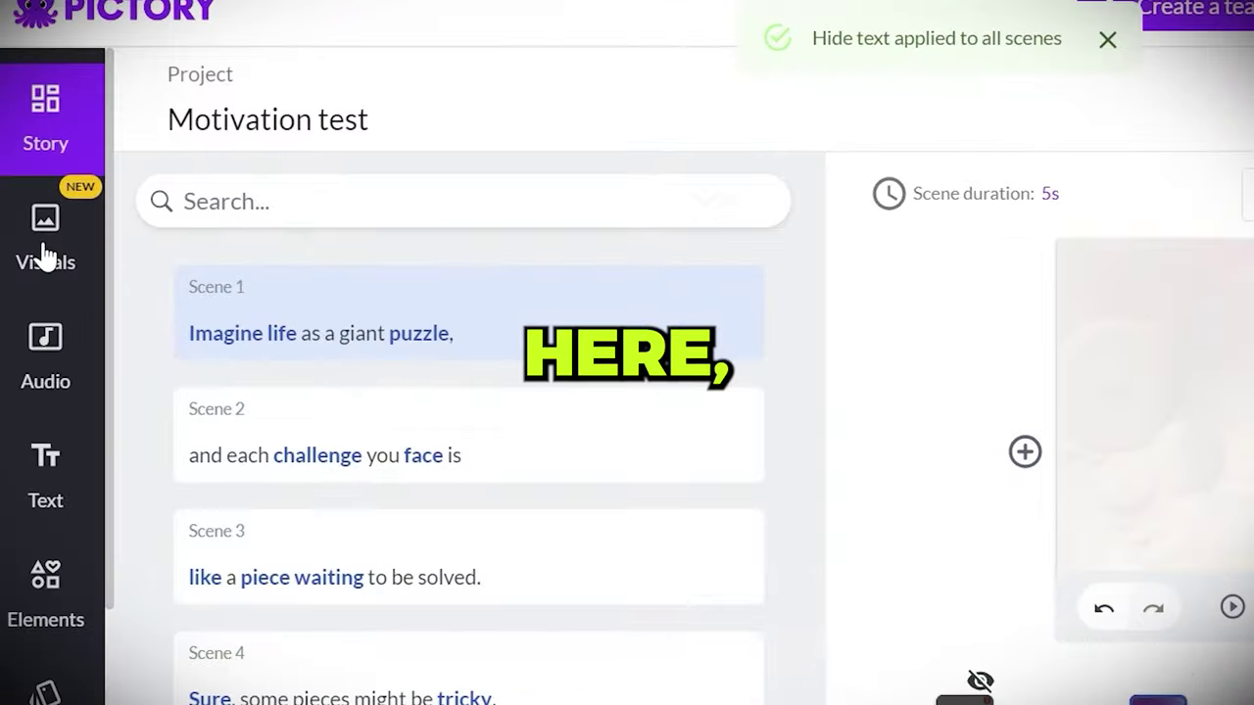
- Search the Visuals library for 'cinematic' clips, correcting the misspelled 'cenimatic' query
{"action": "left_click", "coordinate": [43, 257]}
{"action": "type", "text": "cenimatic"}
{"action": "key", "text": "Return"}
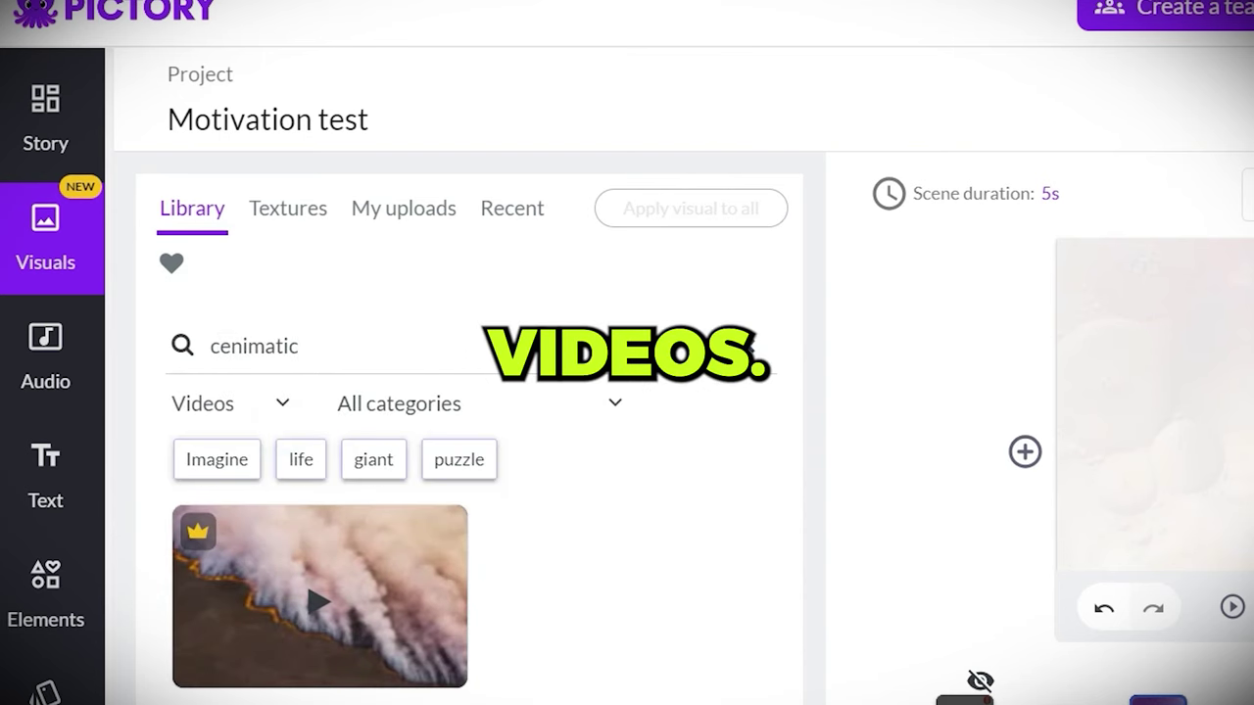
{"action": "left_click", "coordinate": [255, 346]}
{"action": "left_click", "coordinate": [271, 551]}
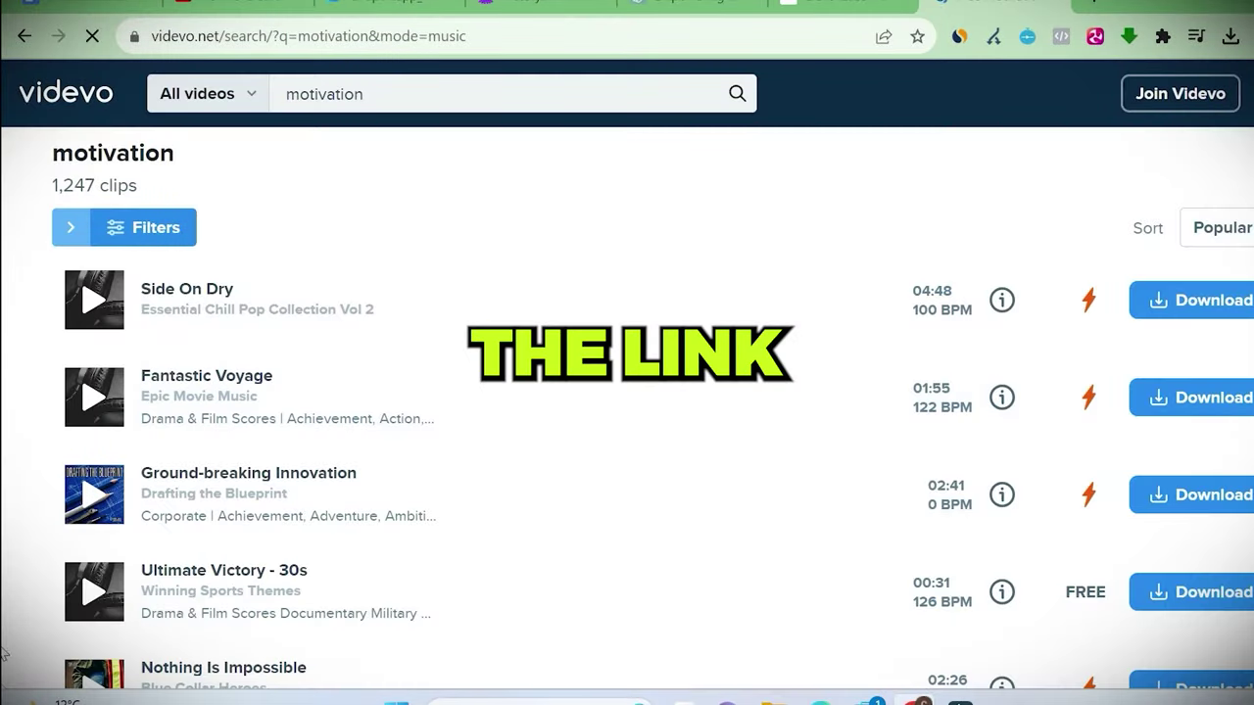
- Scroll through the Videvo 'motivation' music results to find a track to download
{"action": "scroll", "coordinate": [627, 402], "scroll_direction": "down", "scroll_amount": 8}
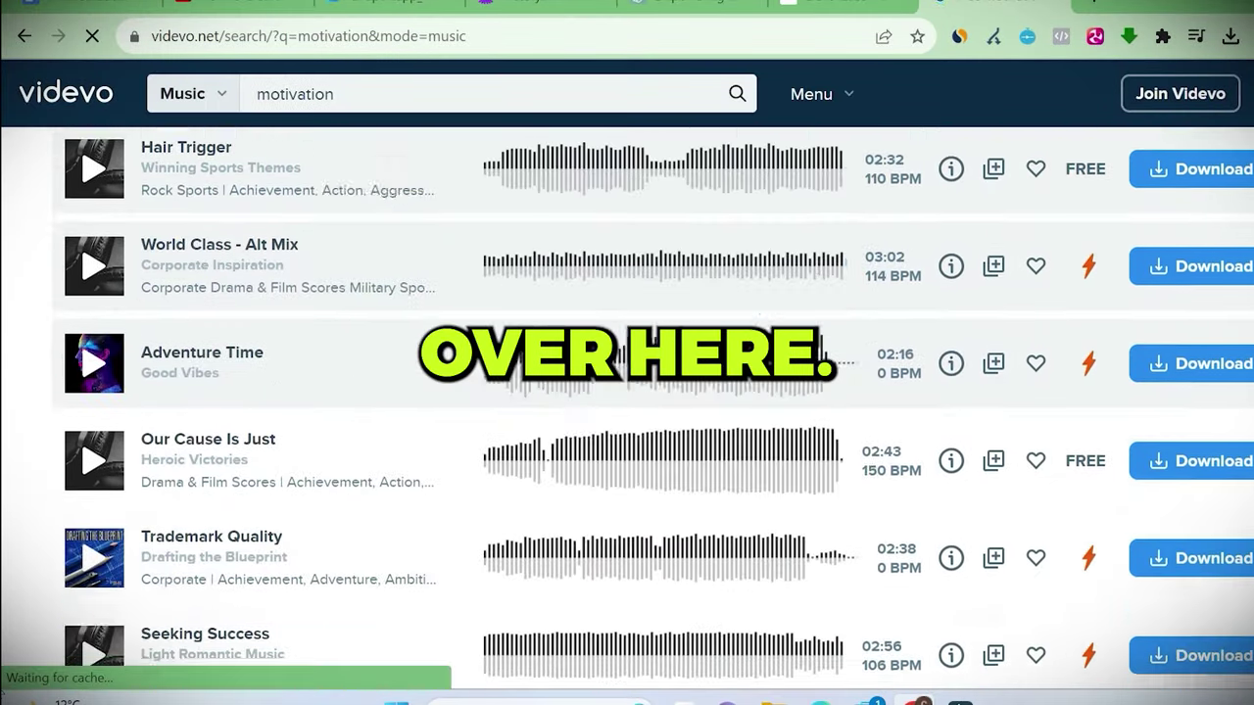
{"action": "scroll", "coordinate": [627, 402], "scroll_direction": "down", "scroll_amount": 6}
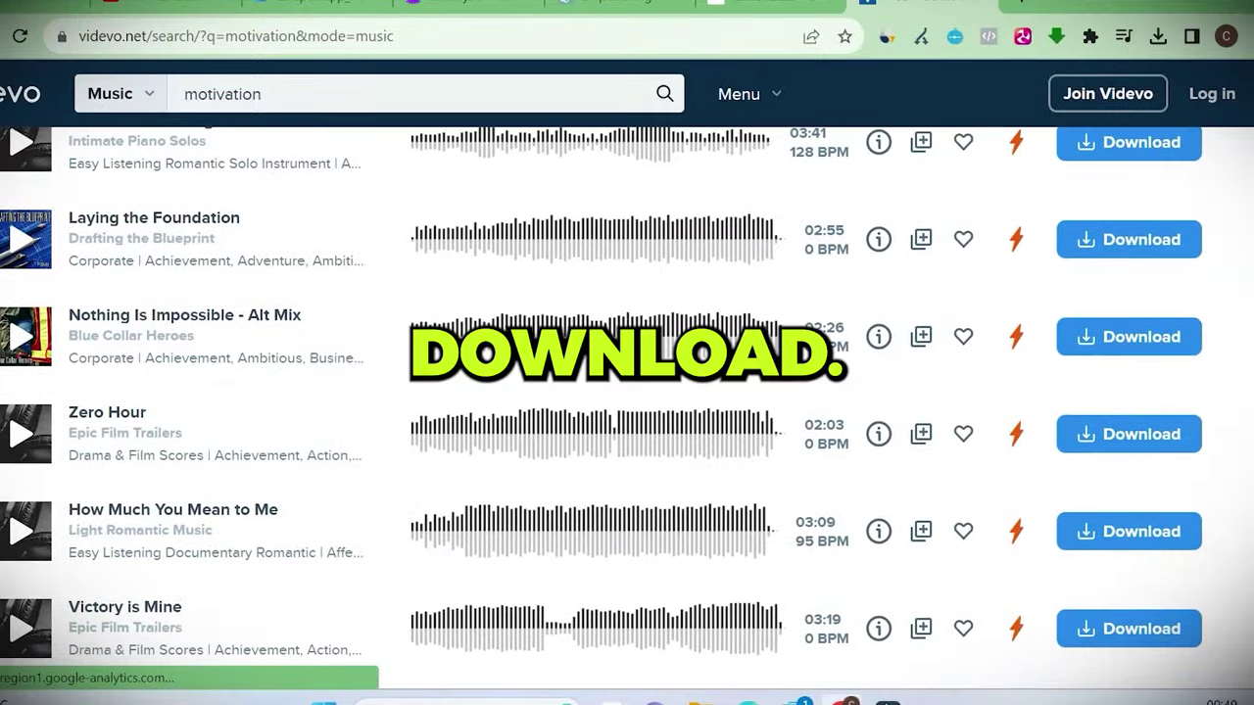
{"action": "scroll", "coordinate": [1134, 461], "scroll_direction": "down", "scroll_amount": 1}
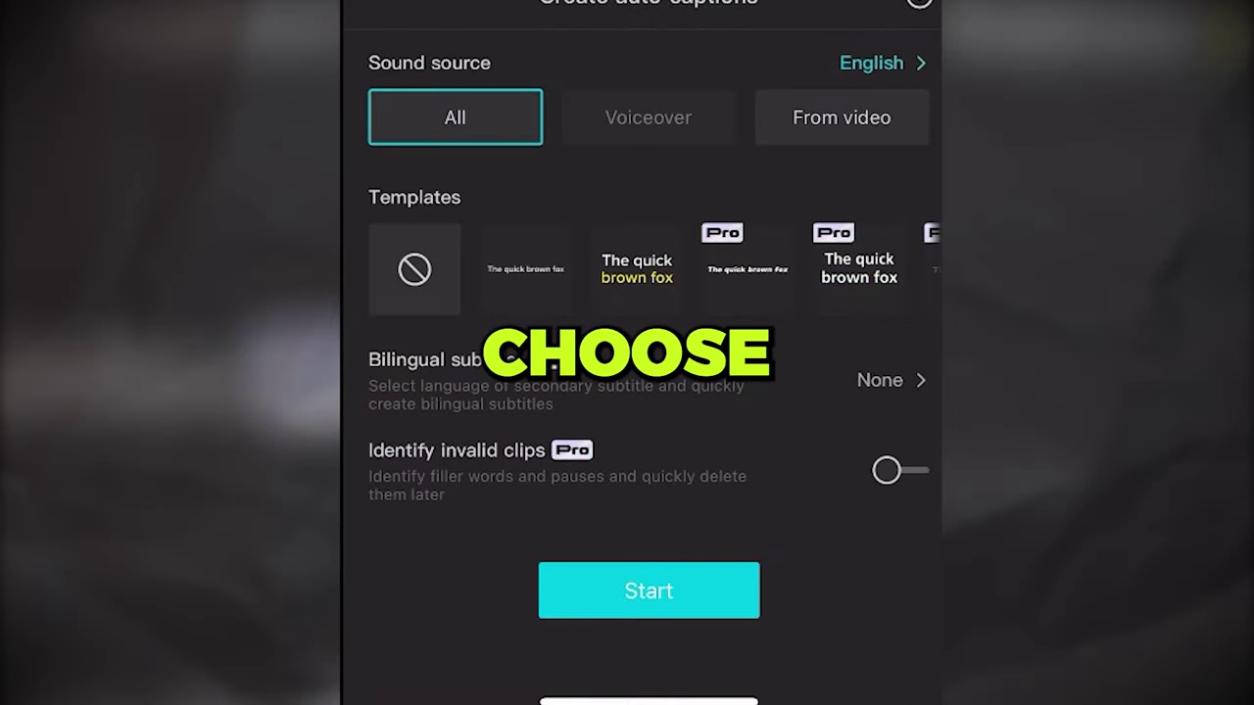
- Generate auto captions with a caption template and select the first caption clip
{"action": "scroll", "coordinate": [647, 260], "scroll_direction": "right", "scroll_amount": 5}
{"action": "scroll", "coordinate": [646, 259], "scroll_direction": "left", "scroll_amount": 3}
{"action": "left_click", "coordinate": [647, 266]}
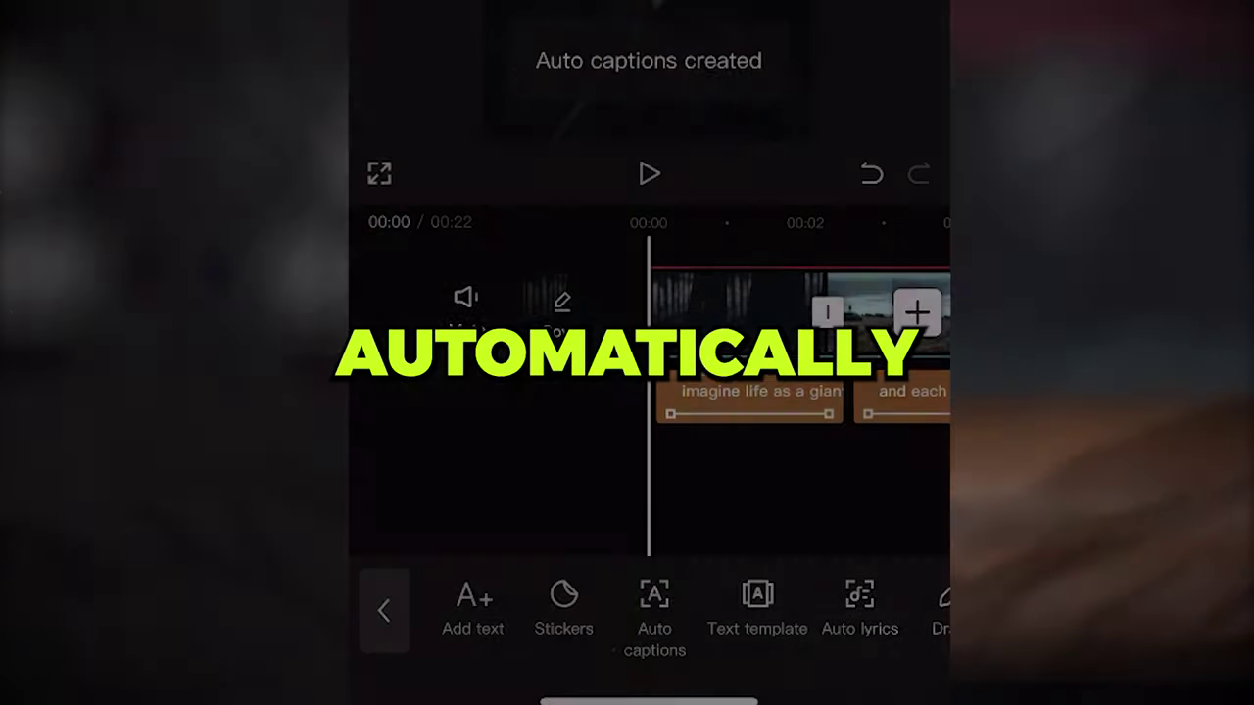
{"action": "left_click", "coordinate": [750, 392]}
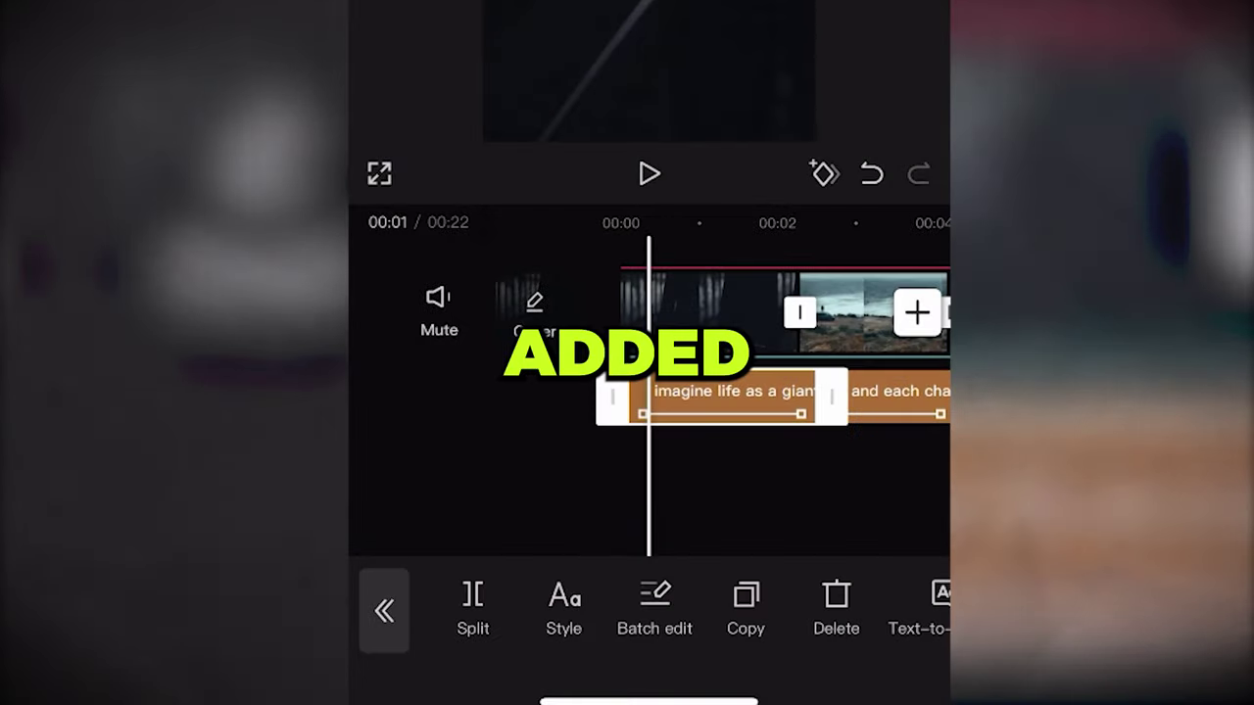
- Give the captions a glow and a black shadow, confirm, and preview the video
{"action": "left_click", "coordinate": [563, 607]}
{"action": "scroll", "coordinate": [647, 568], "scroll_direction": "down", "scroll_amount": 5}
{"action": "left_click", "coordinate": [518, 180]}
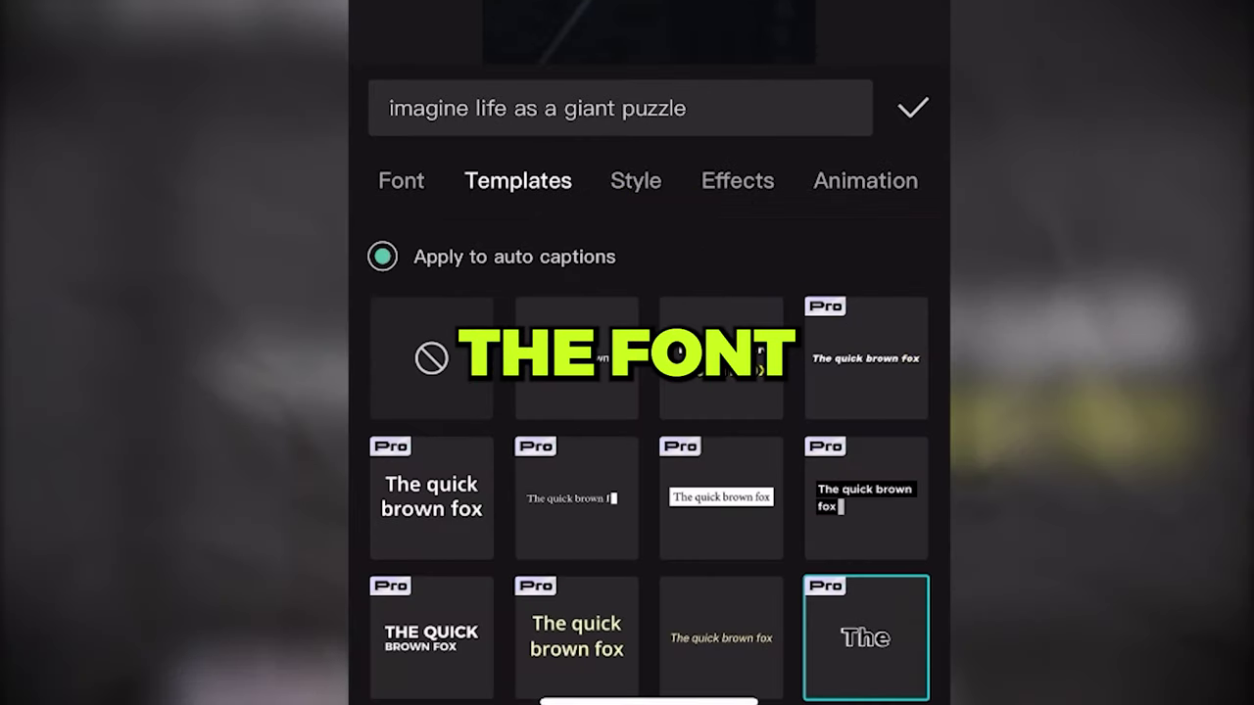
{"action": "left_click", "coordinate": [636, 180]}
{"action": "left_click", "coordinate": [556, 423]}
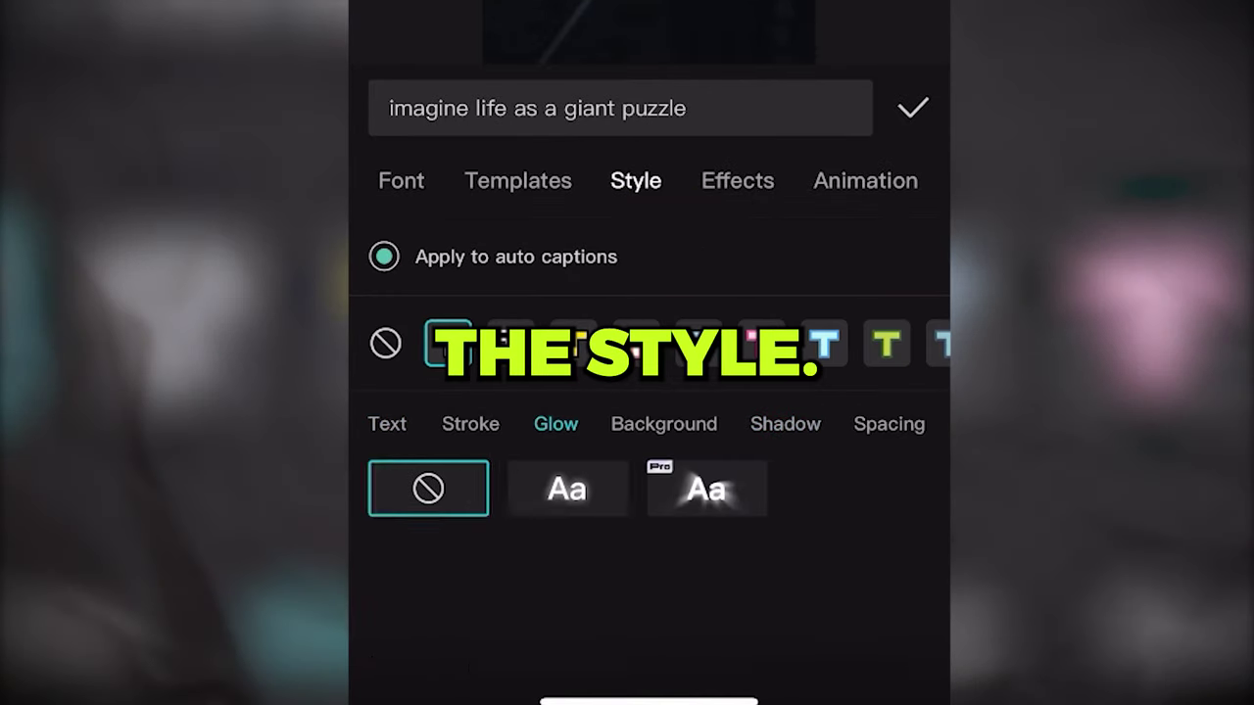
{"action": "left_click", "coordinate": [567, 488]}
{"action": "left_click", "coordinate": [785, 424]}
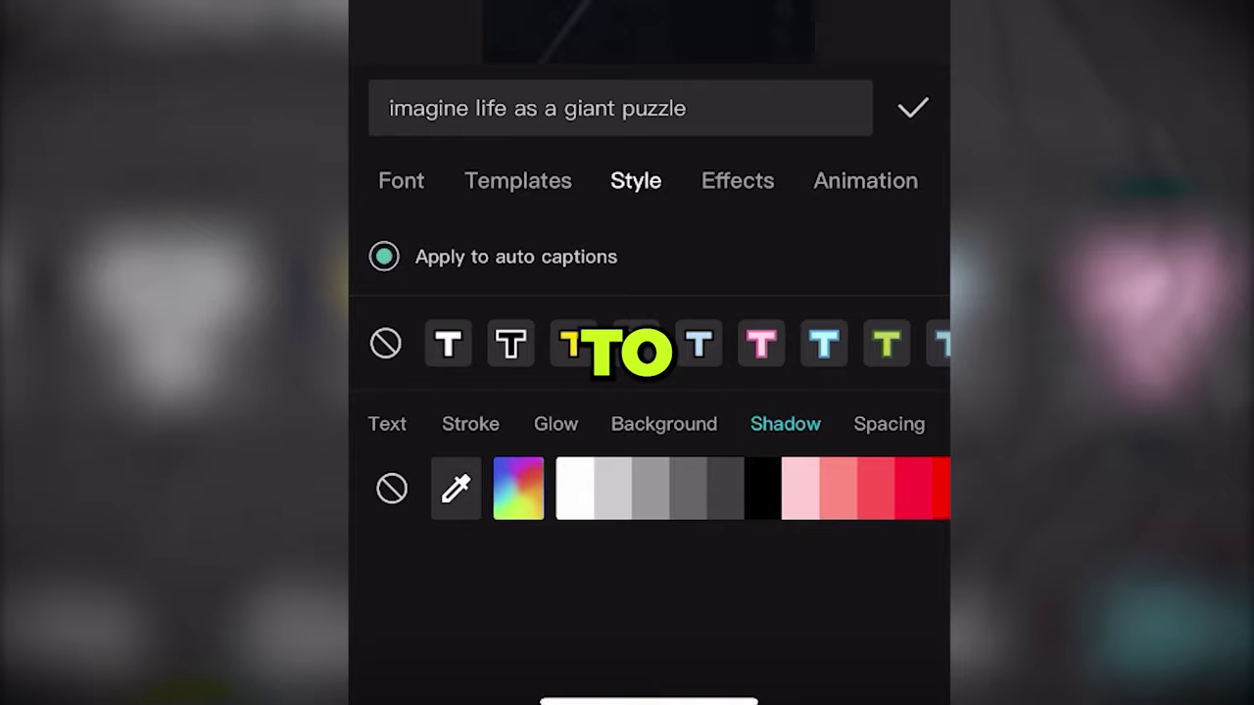
{"action": "left_click", "coordinate": [761, 487]}
{"action": "left_click", "coordinate": [912, 107]}
{"action": "left_click", "coordinate": [649, 173]}
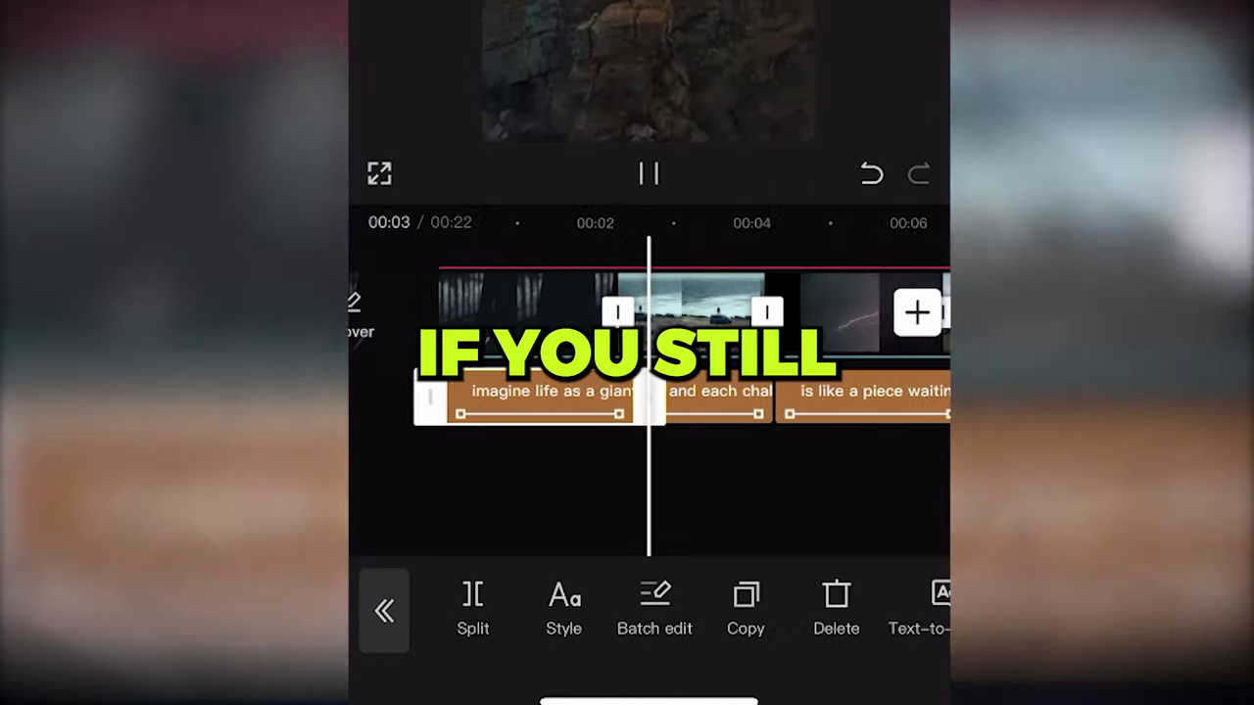